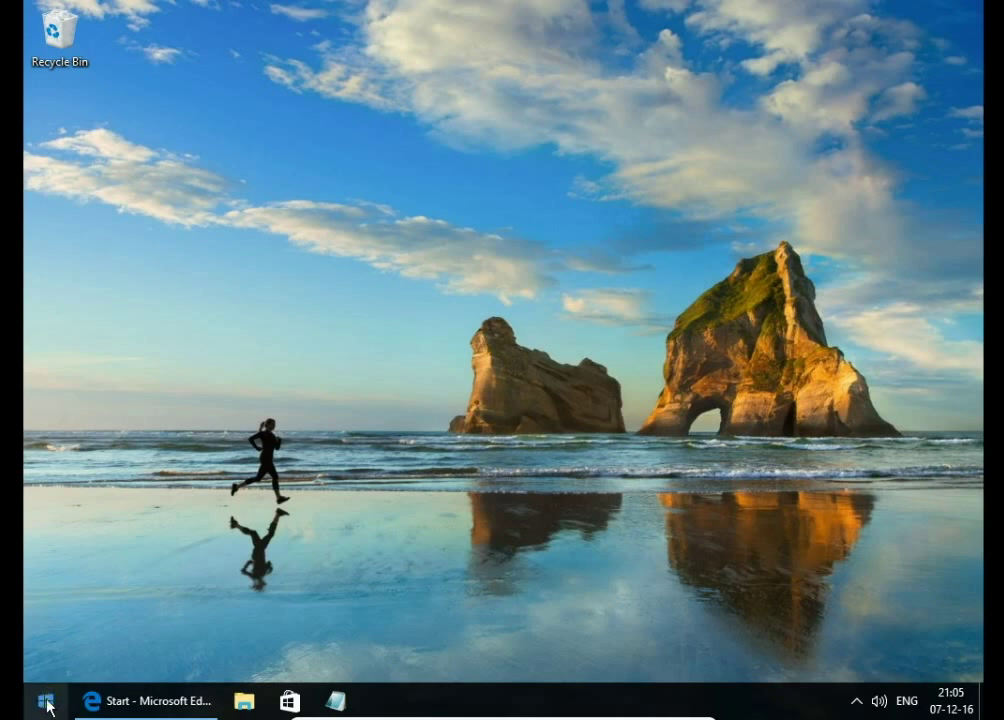
# Step: Look at the account page in Windows Settings, then close Settings
pyautogui.click(45, 702)
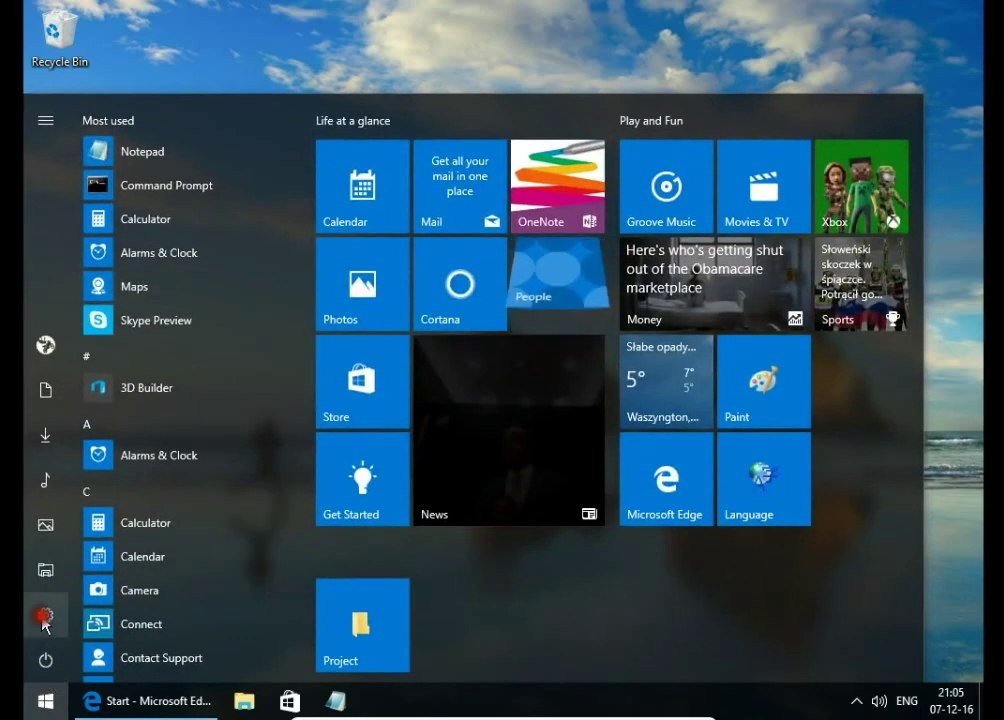
pyautogui.press('super+i')
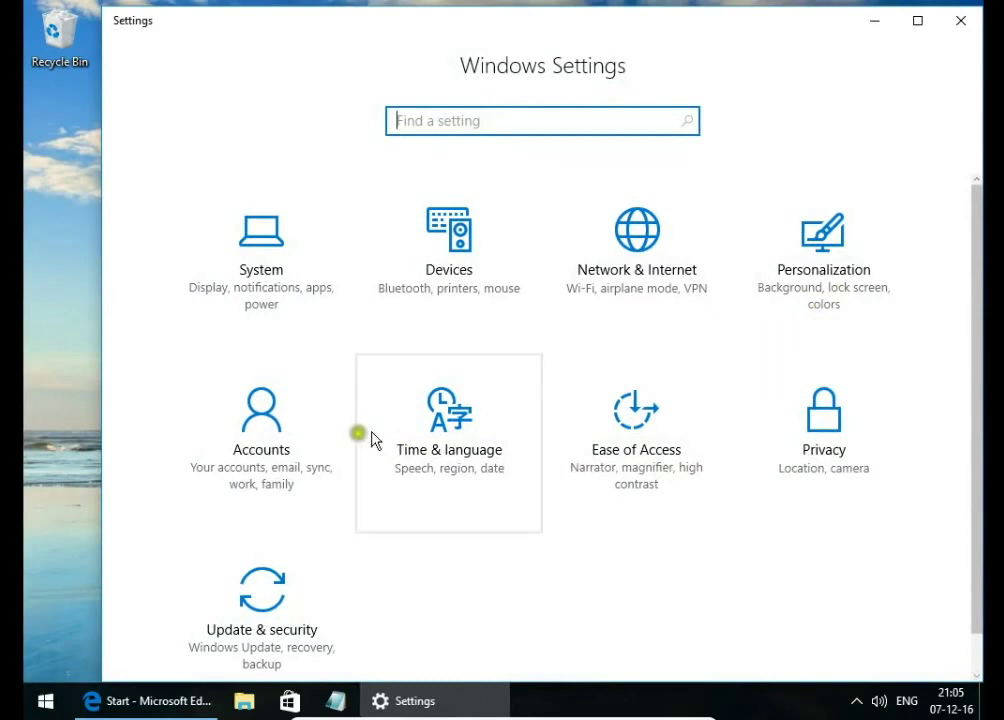
pyautogui.click(274, 430)
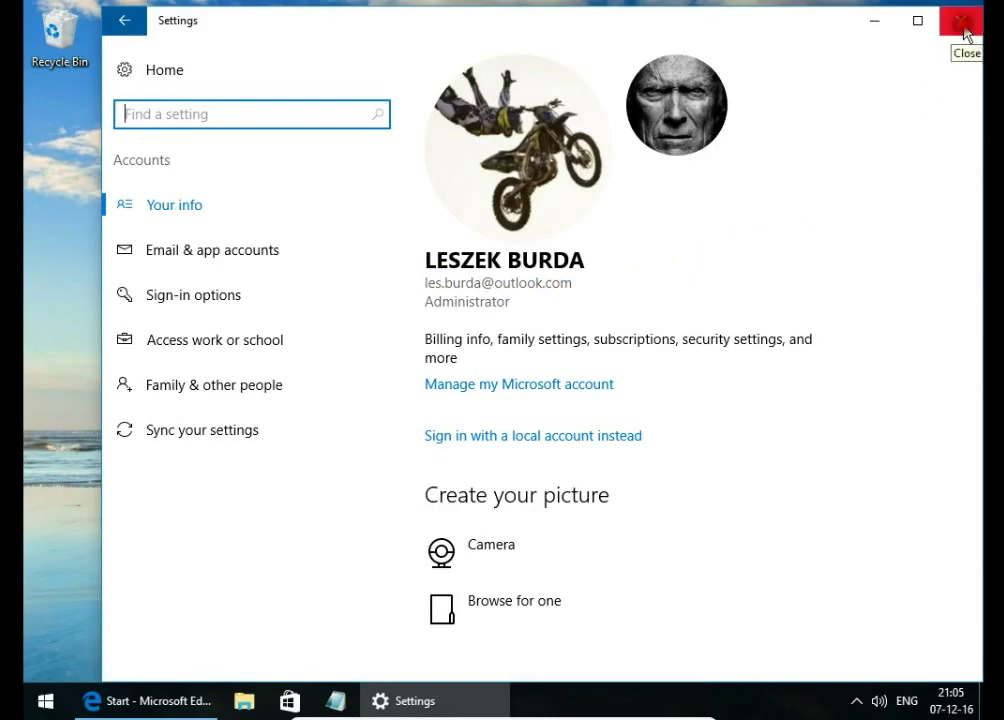
pyautogui.click(962, 26)
# Step: Search 'word online' in Edge and open the Microsoft Word Online result
pyautogui.moveTo(174, 702)
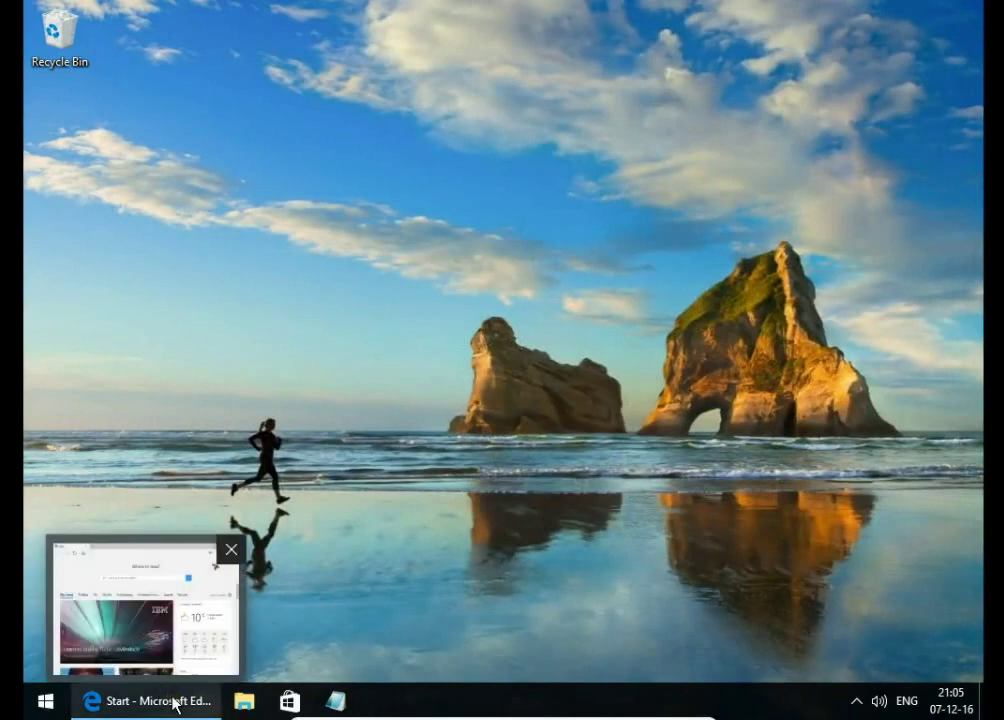
pyautogui.click(174, 702)
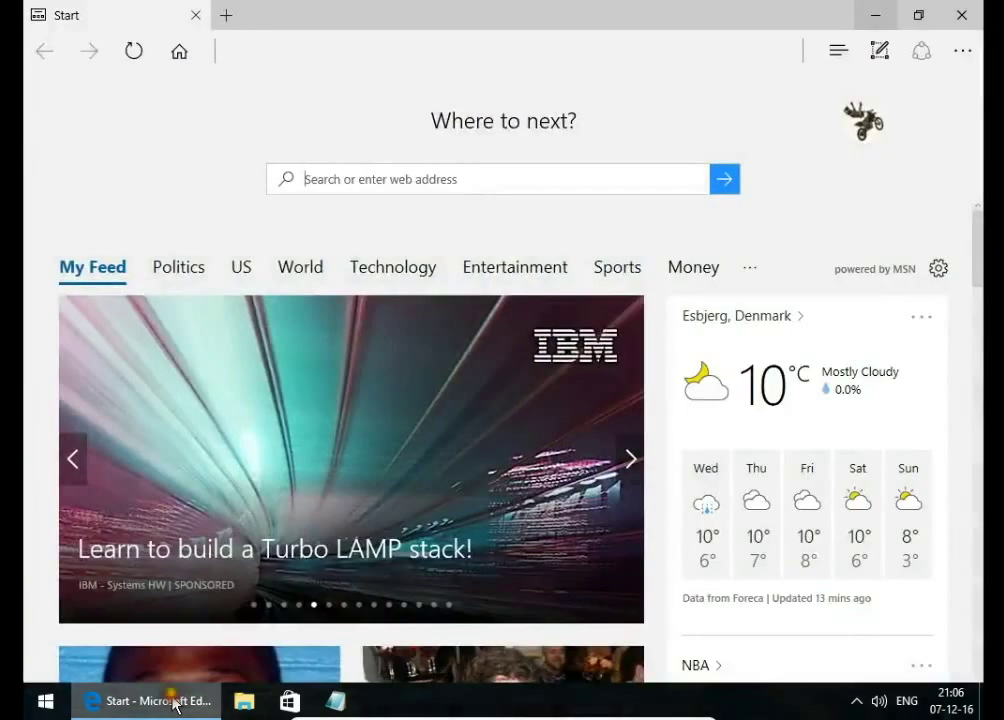
pyautogui.click(444, 176)
pyautogui.write('word')
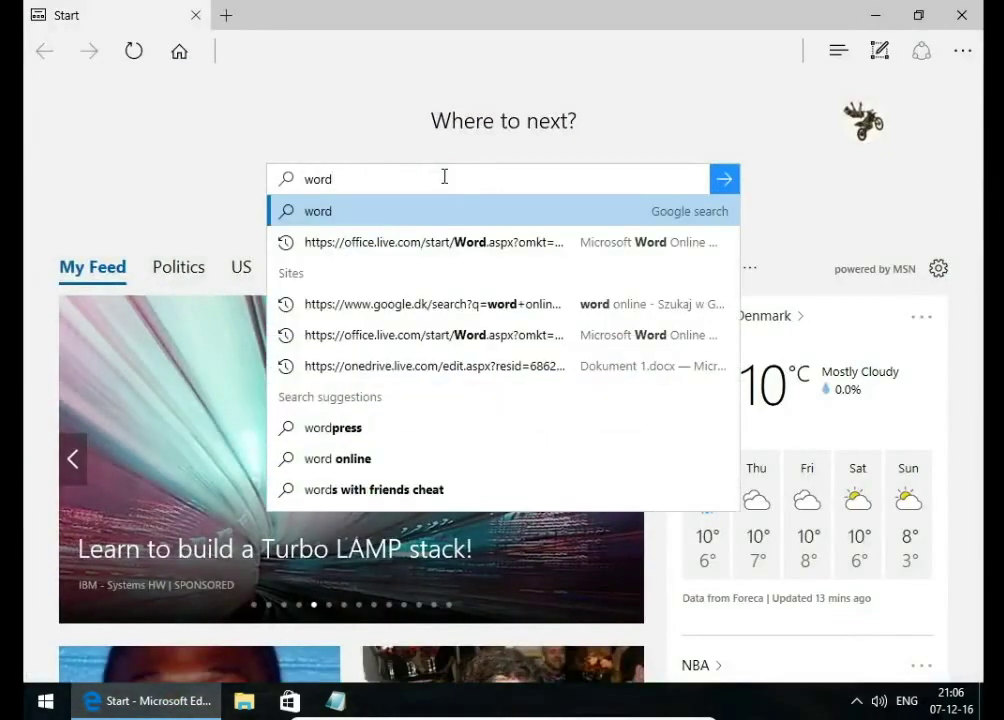
pyautogui.write(' on')
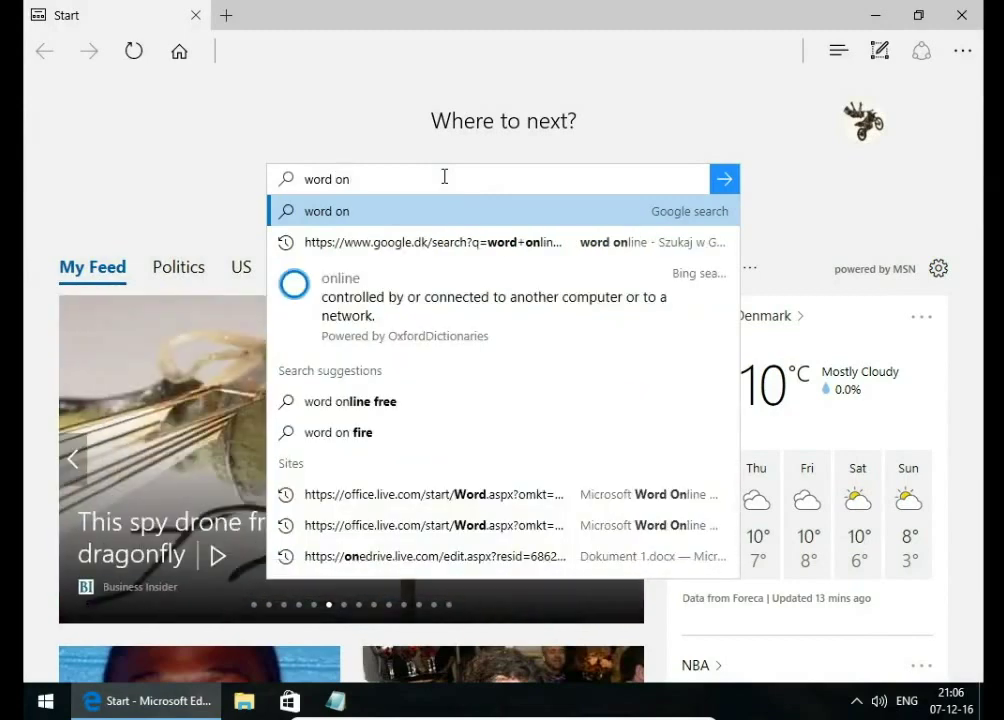
pyautogui.write('line')
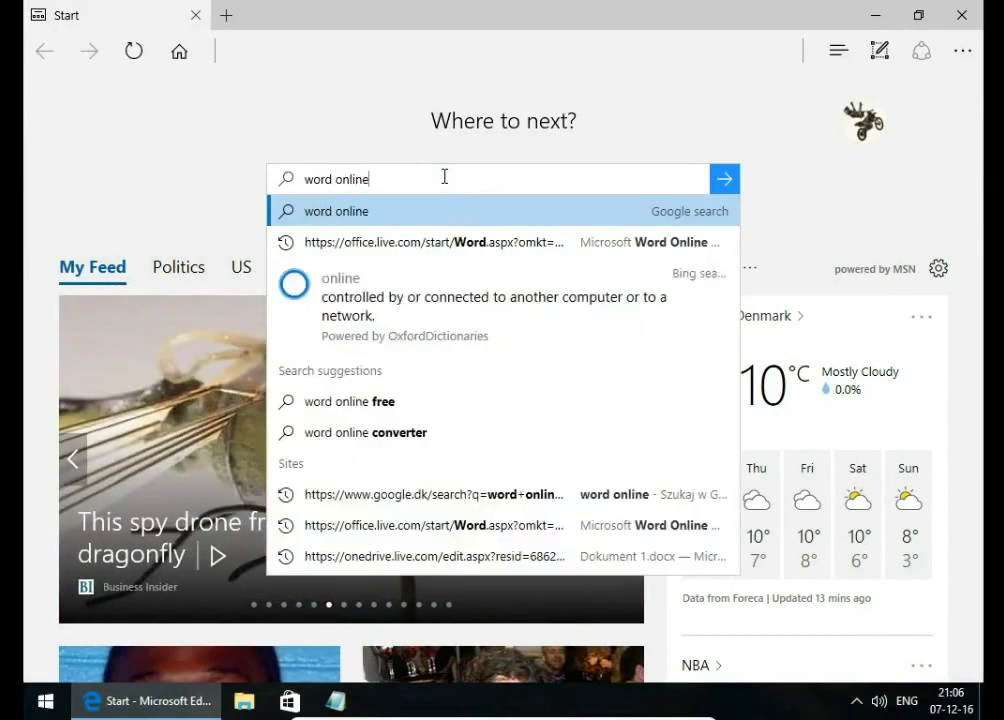
pyautogui.press('Return')
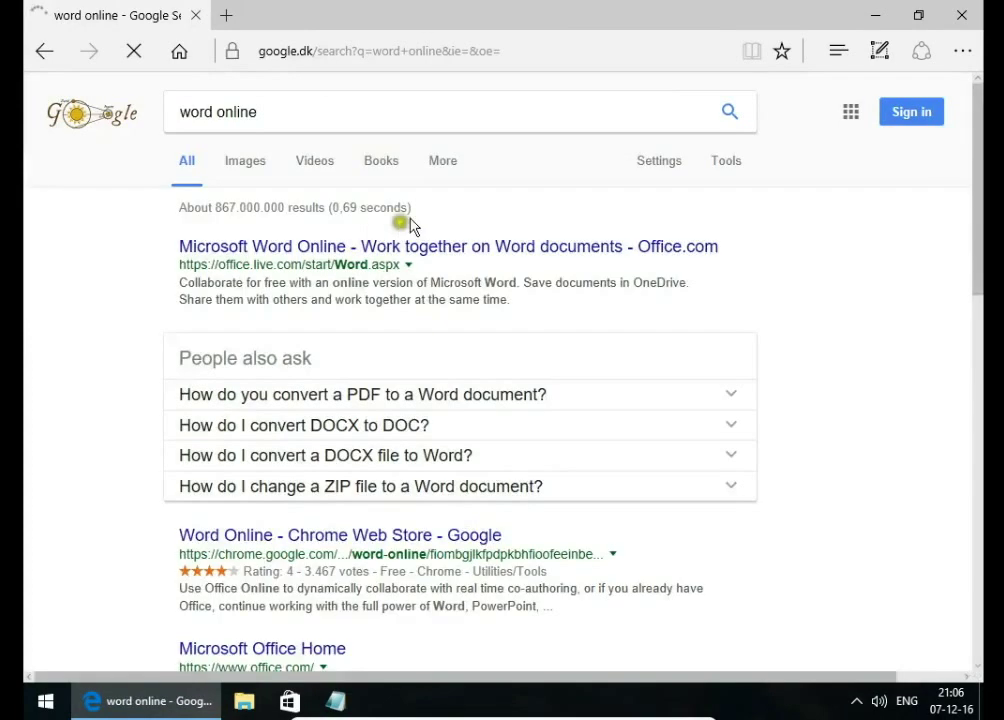
pyautogui.click(358, 248)
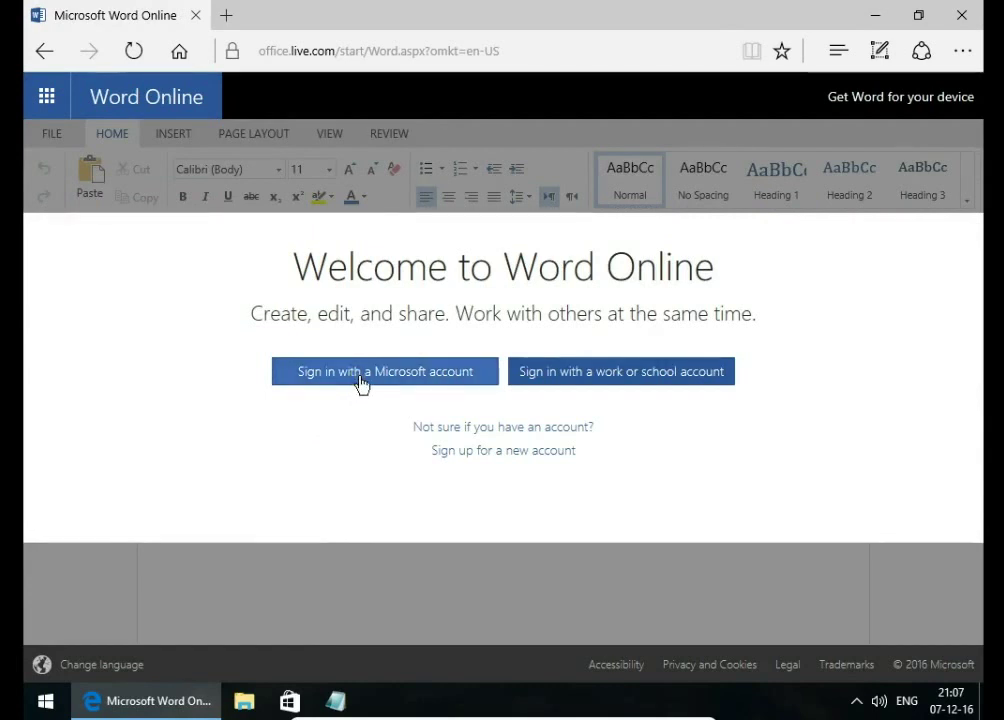
# Step: Sign in with a Microsoft account and create a new blank document
pyautogui.click(361, 382)
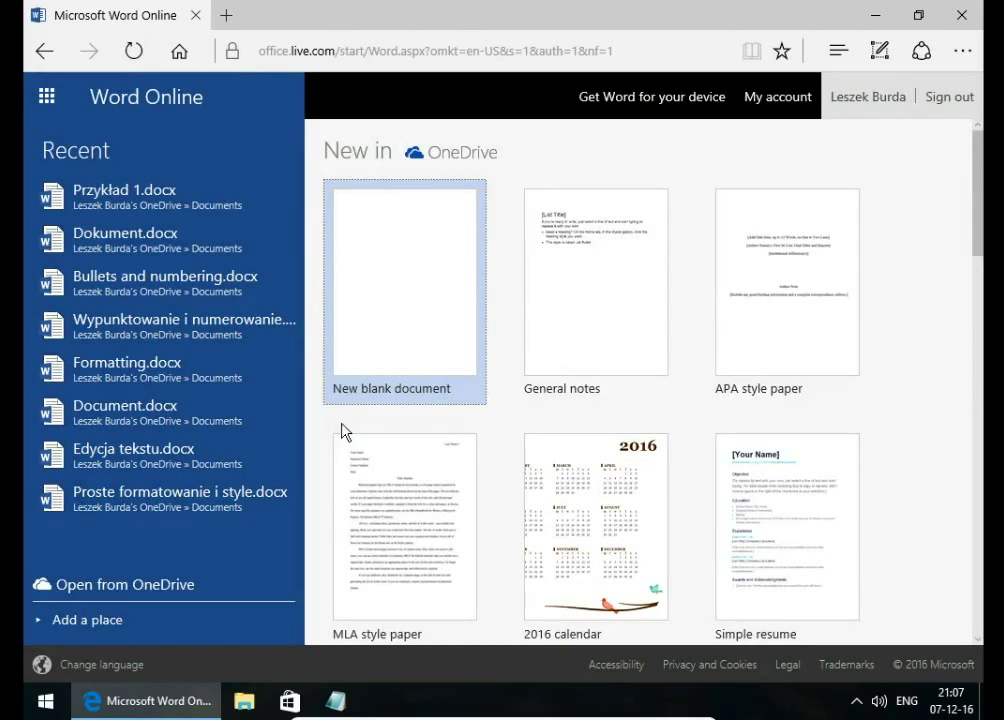
pyautogui.moveTo(978, 228)
pyautogui.mouseDown()
pyautogui.moveTo(957, 462)
pyautogui.moveTo(970, 428)
pyautogui.moveTo(980, 205)
pyautogui.mouseUp()
pyautogui.click(381, 316)
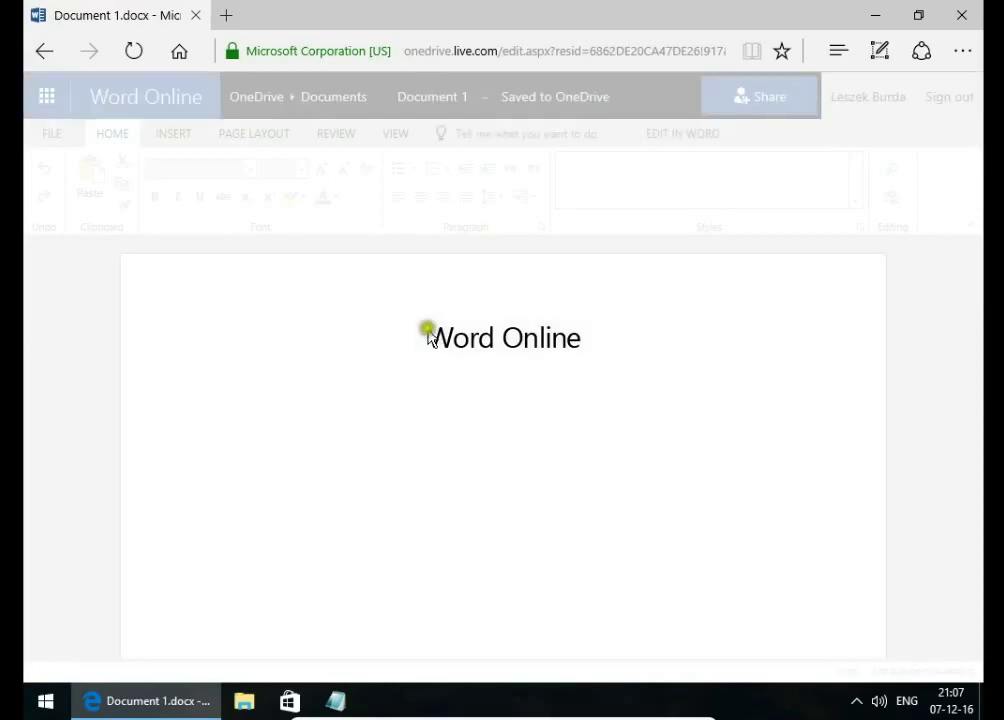
# Step: Type 'Some text in it' on the blank page
pyautogui.click(371, 352)
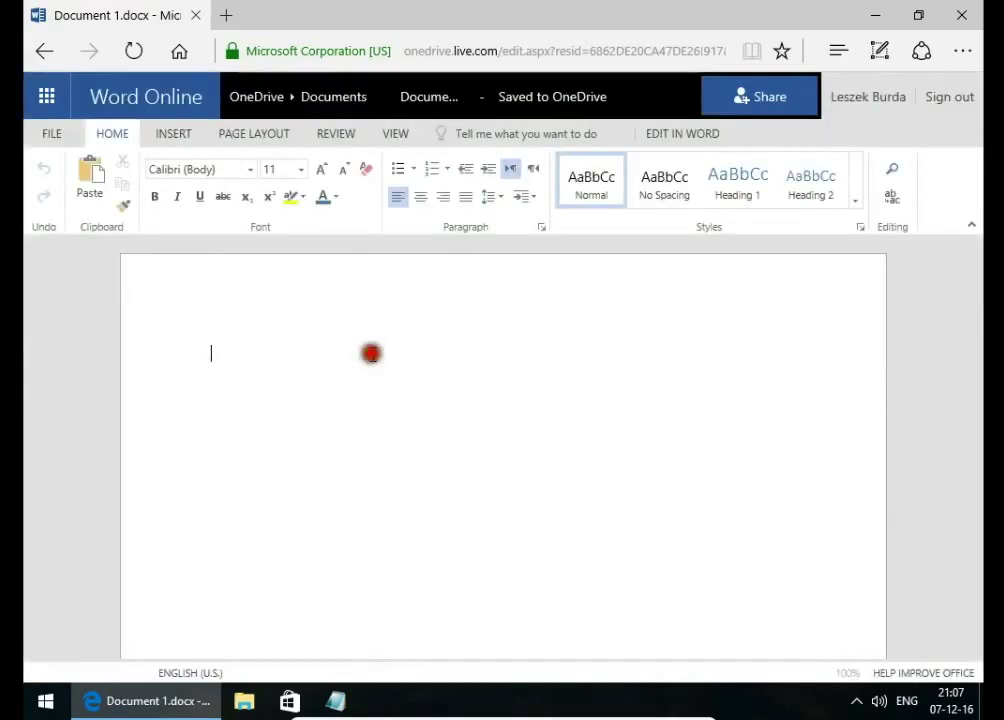
pyautogui.write('some t')
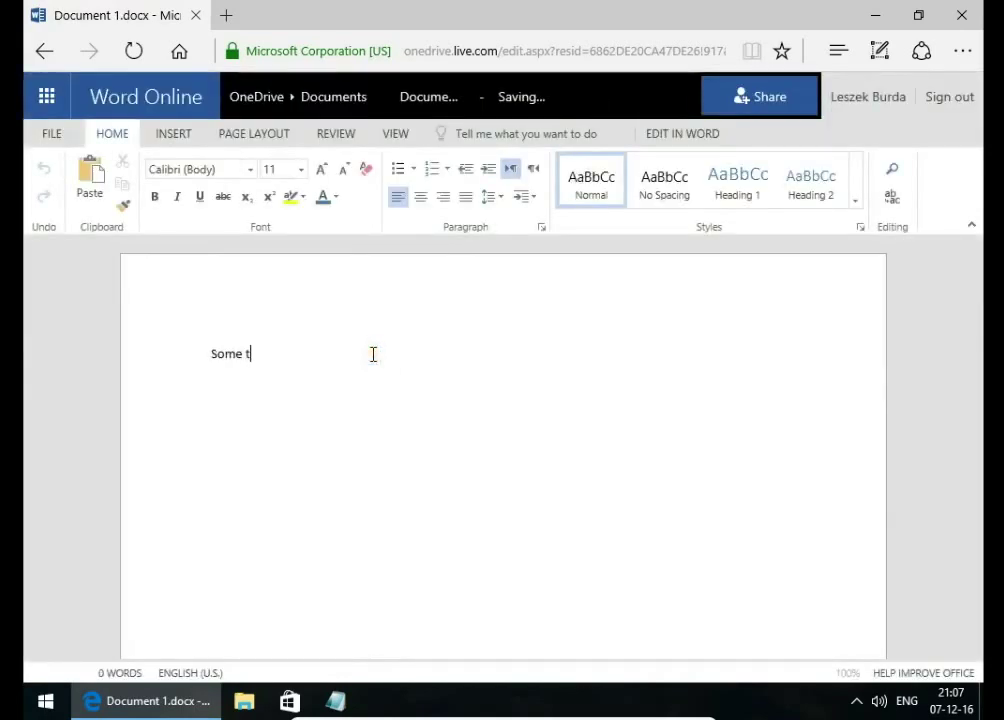
pyautogui.write('ext ')
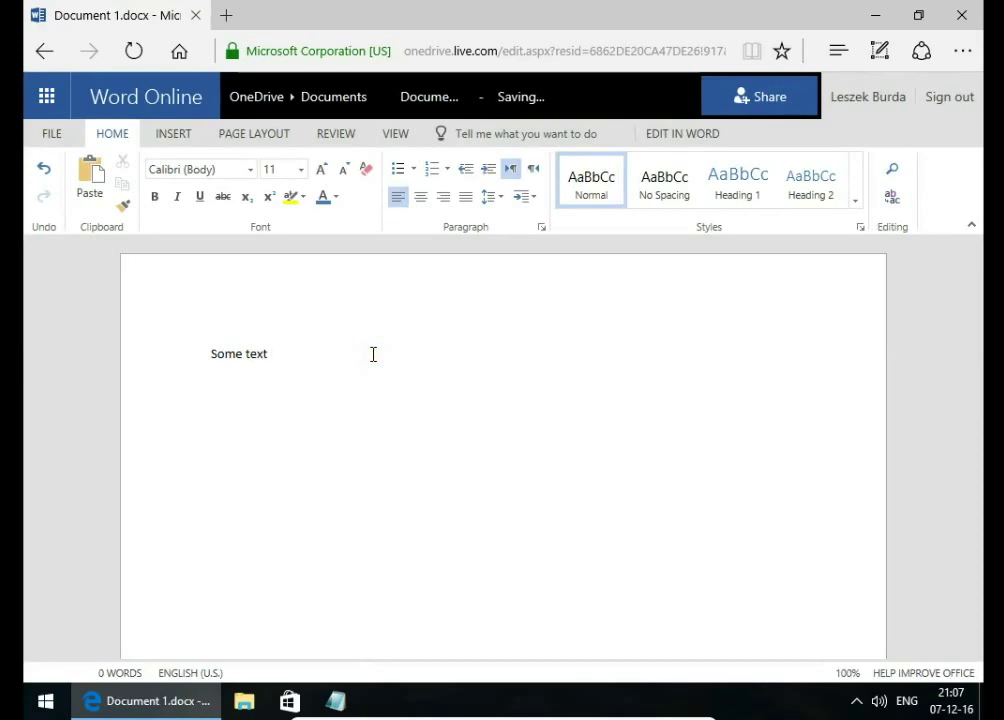
pyautogui.write('i n')
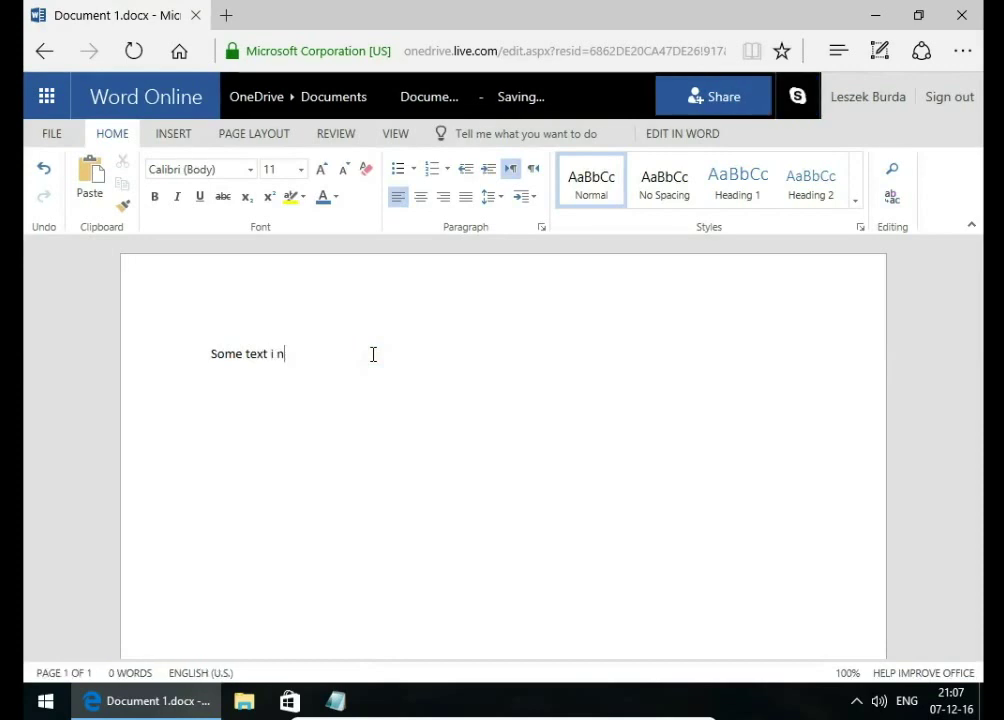
pyautogui.press('BackSpace')
pyautogui.press('BackSpace')
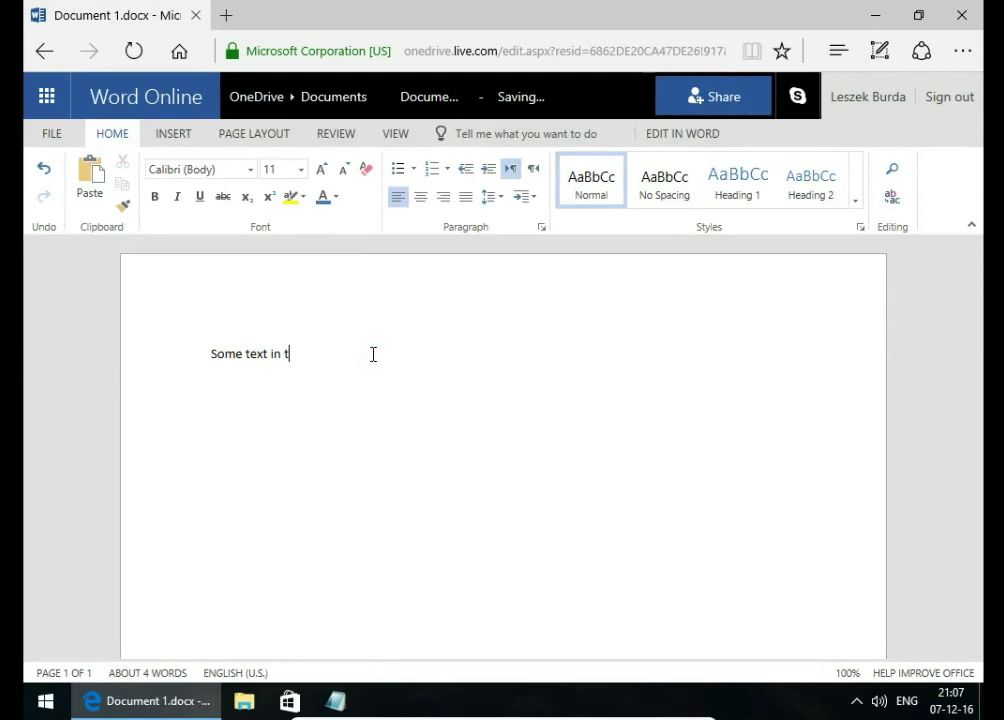
pyautogui.write('n it')
# Step: Rename the document to 'example 1'
pyautogui.click(440, 97)
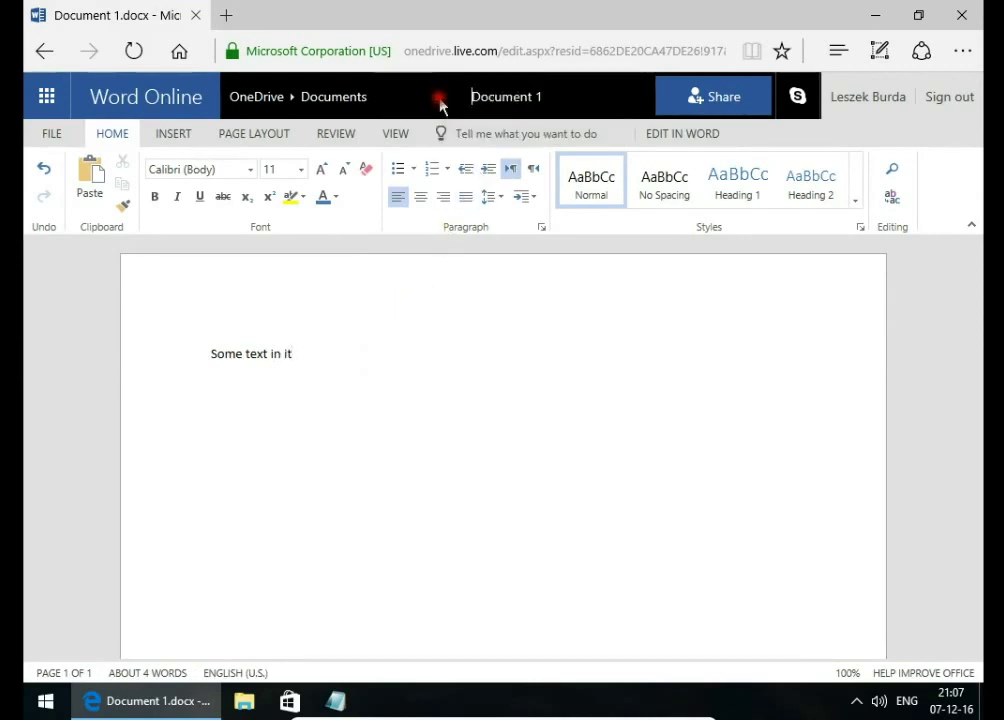
pyautogui.moveTo(470, 96); pyautogui.dragTo(541, 92)
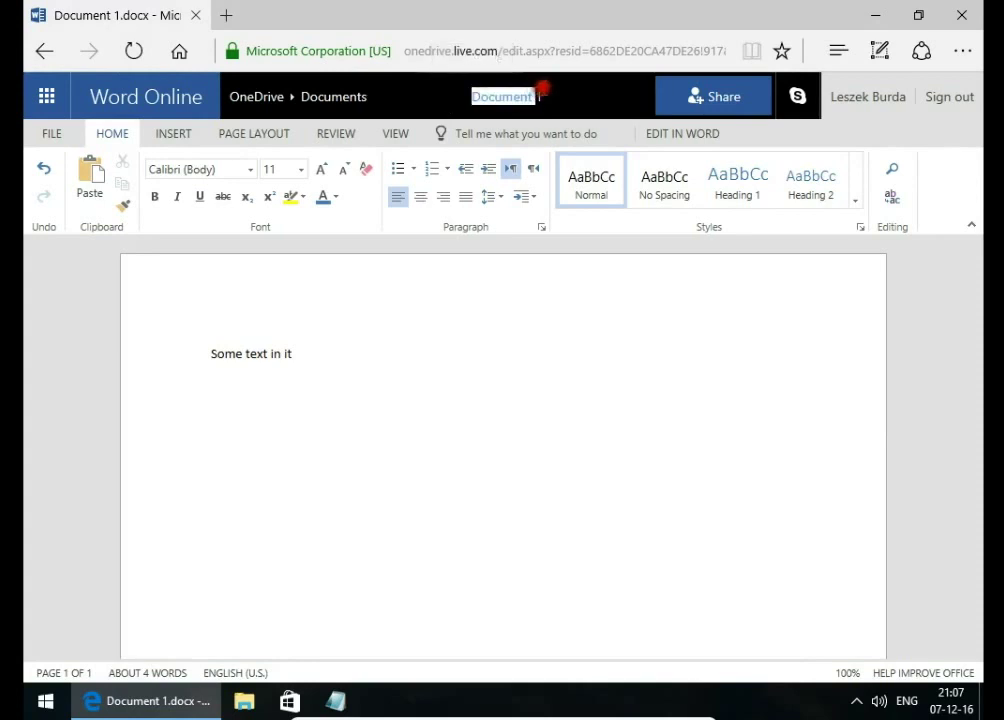
pyautogui.write('exa')
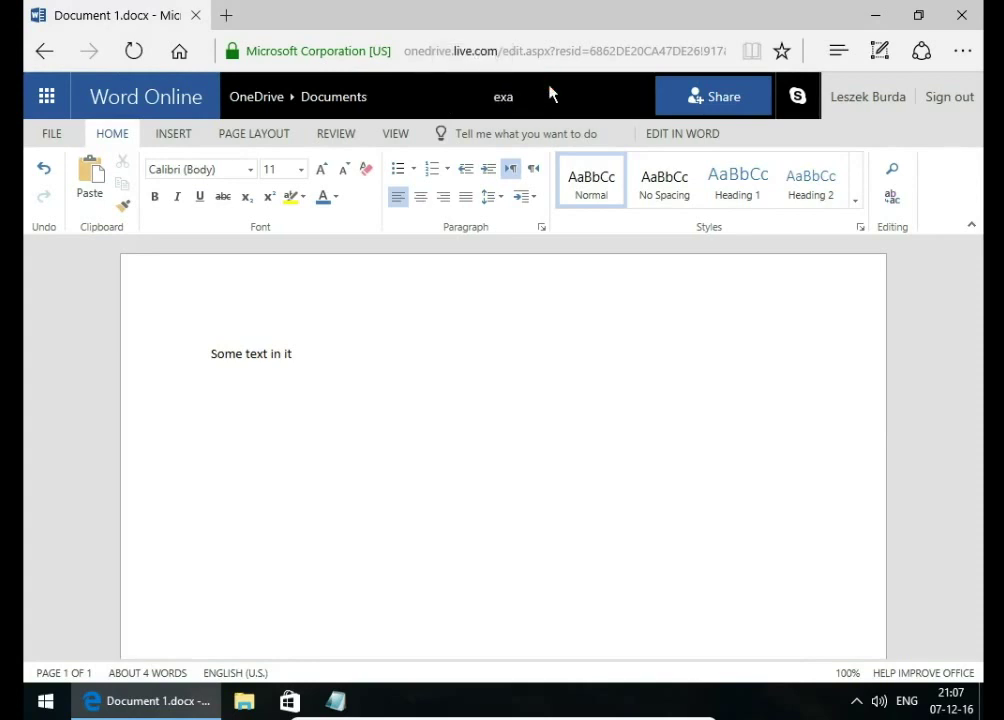
pyautogui.write('mple 1')
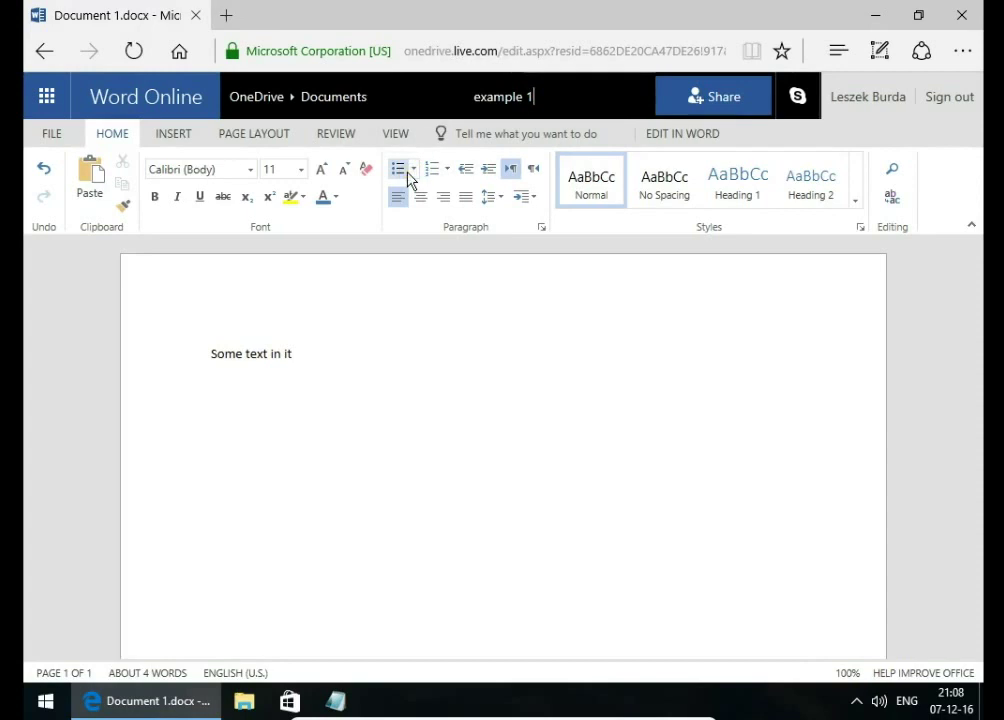
pyautogui.click(227, 15)
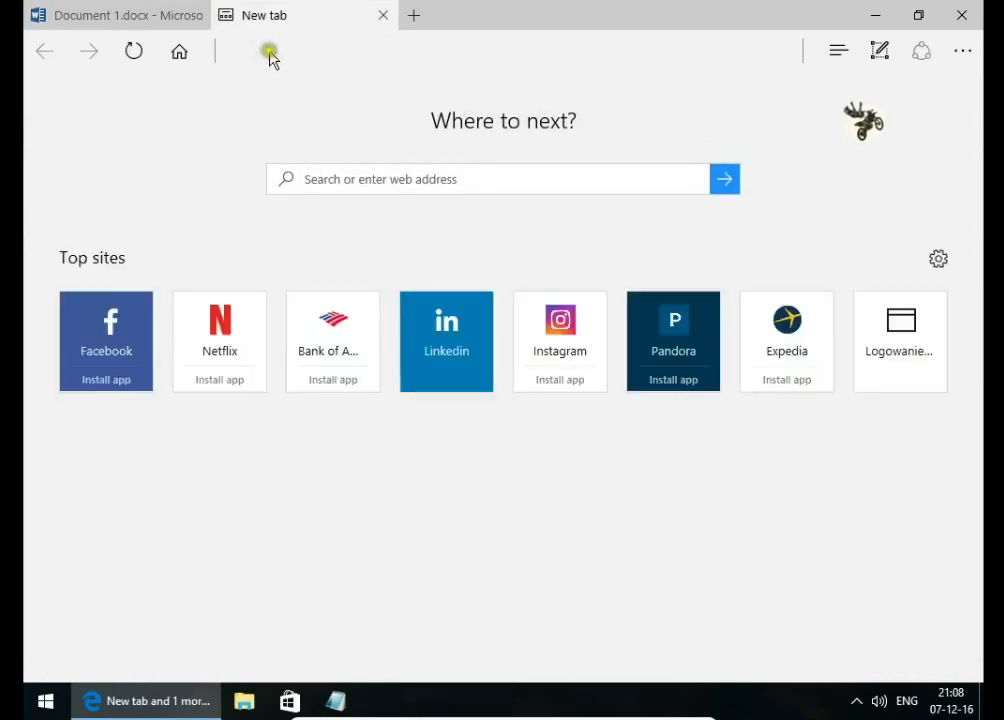
# Step: Go to OneDrive and open the Documents folder listing example 1.docx
pyautogui.write('onedrive')
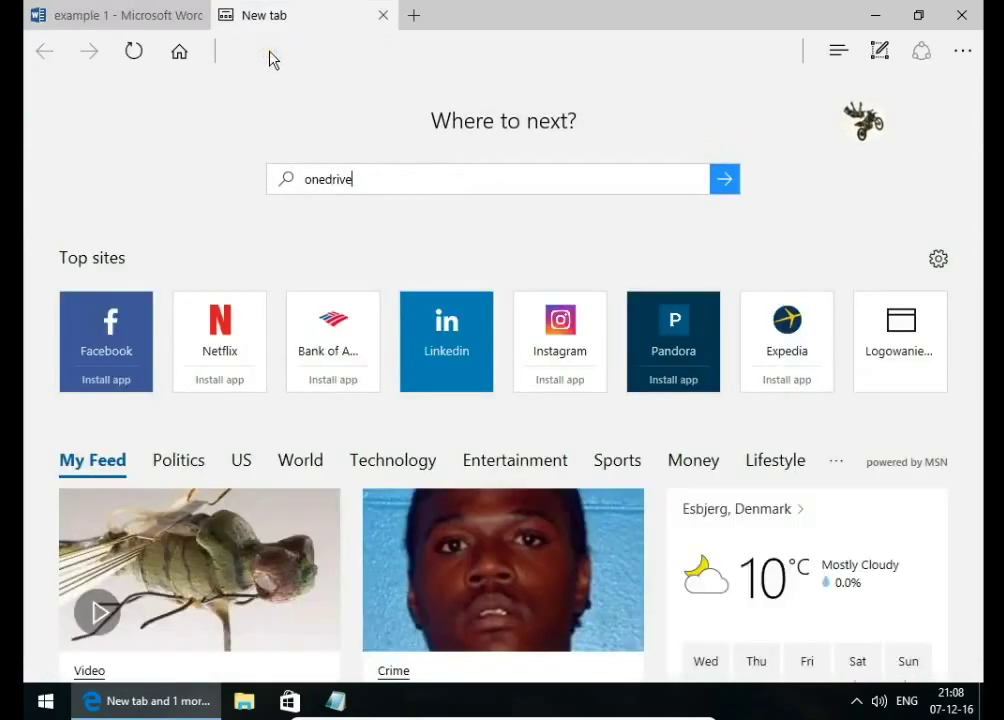
pyautogui.press('Return')
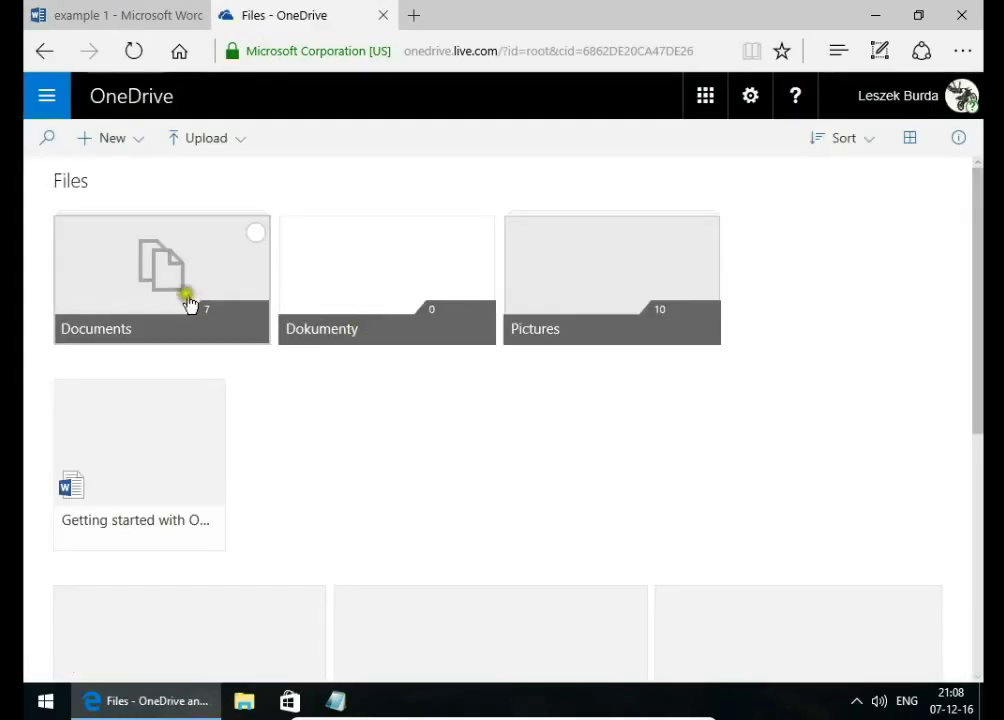
pyautogui.click(184, 291)
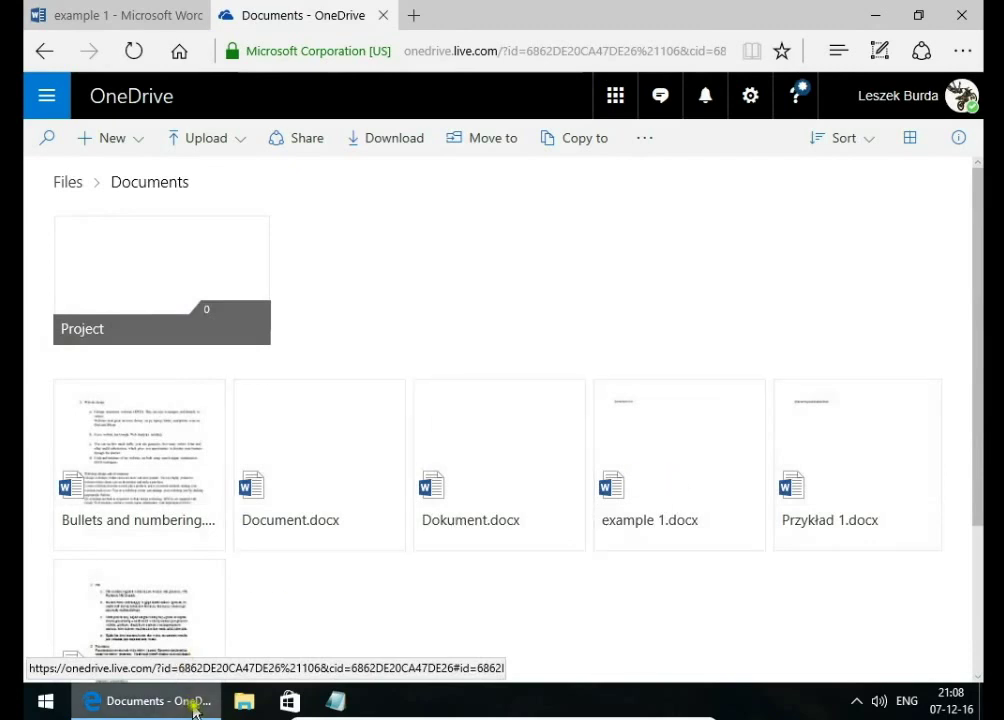
# Step: Locate the synced example 1.docx in File Explorer's Documents folder, then return to the browser
pyautogui.click(245, 702)
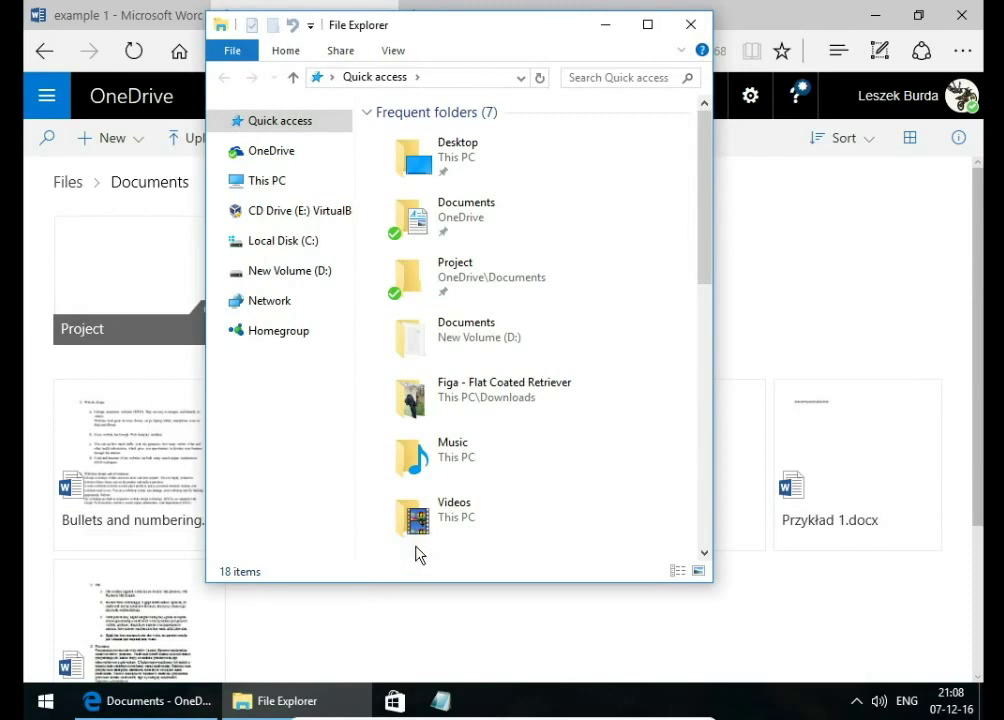
pyautogui.doubleClick(472, 215)
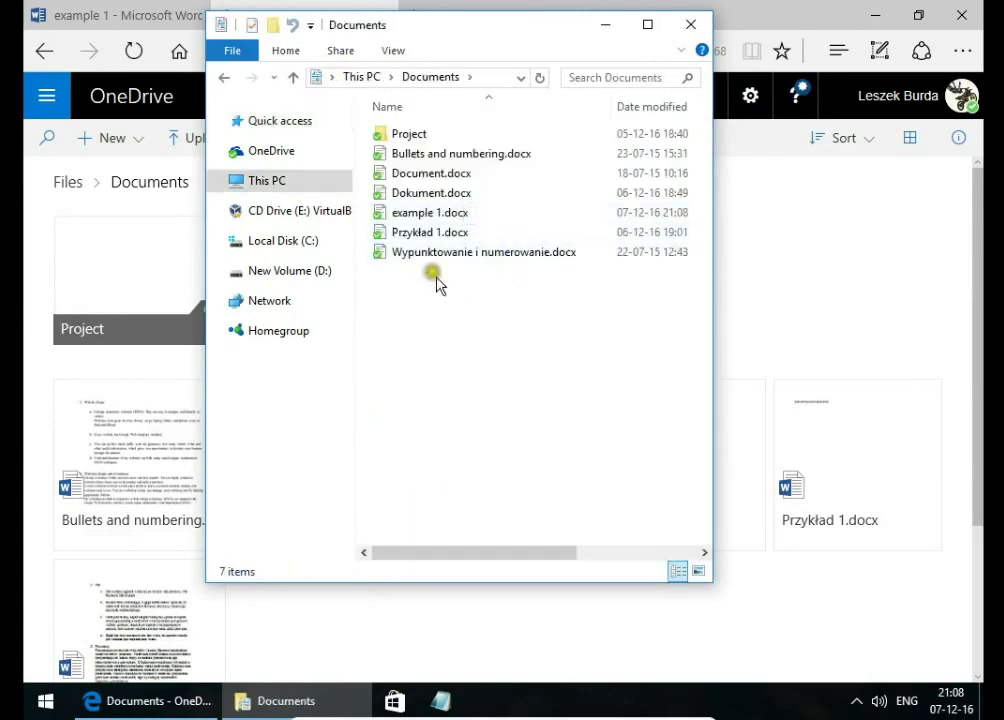
pyautogui.click(430, 213)
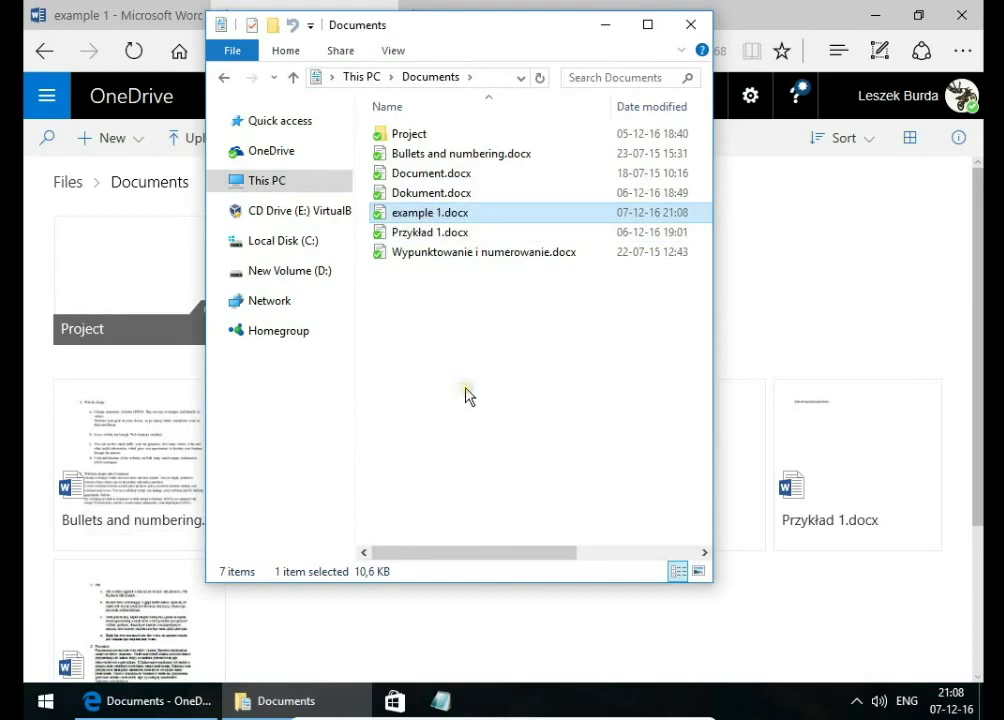
pyautogui.click(505, 6)
# Step: Download a copy of example 1 as example 1.docx to the Desktop
pyautogui.click(93, 10)
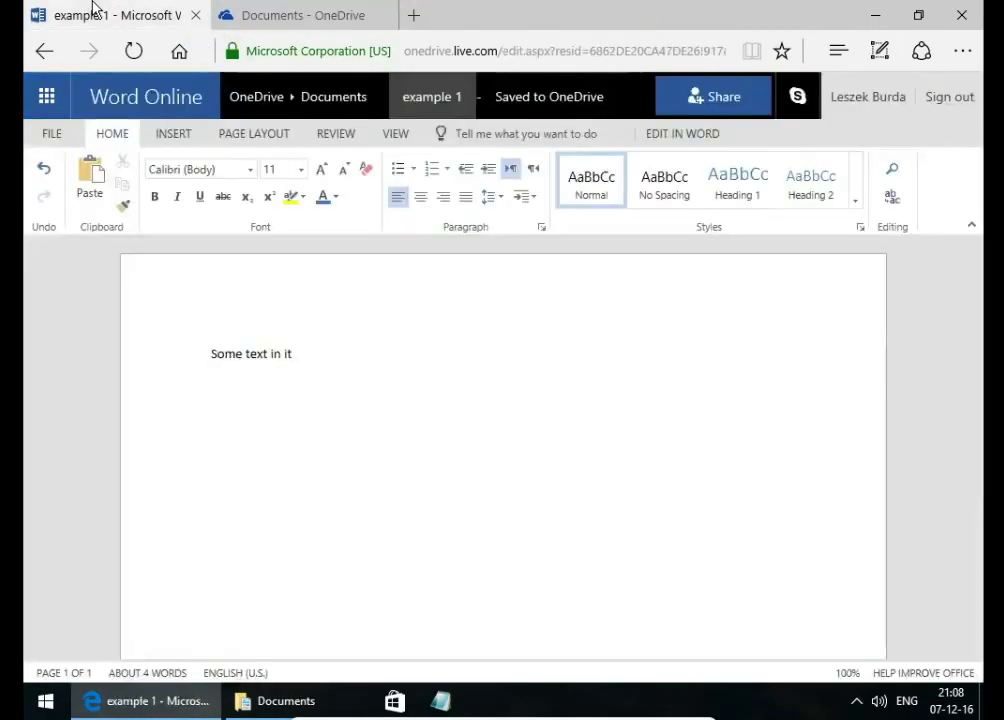
pyautogui.click(51, 133)
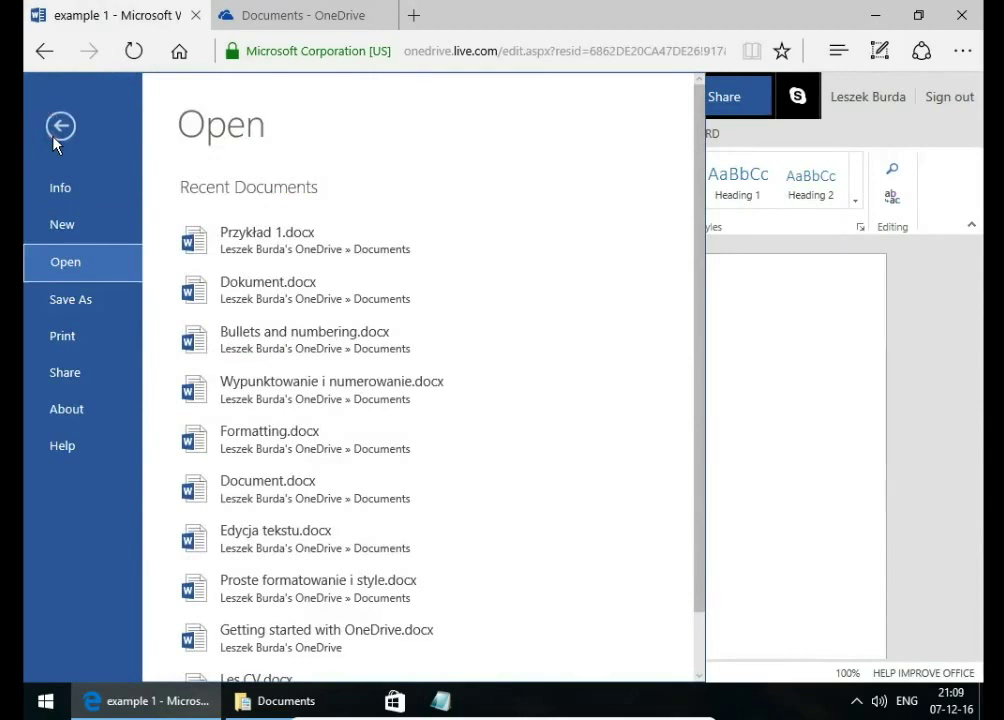
pyautogui.click(63, 301)
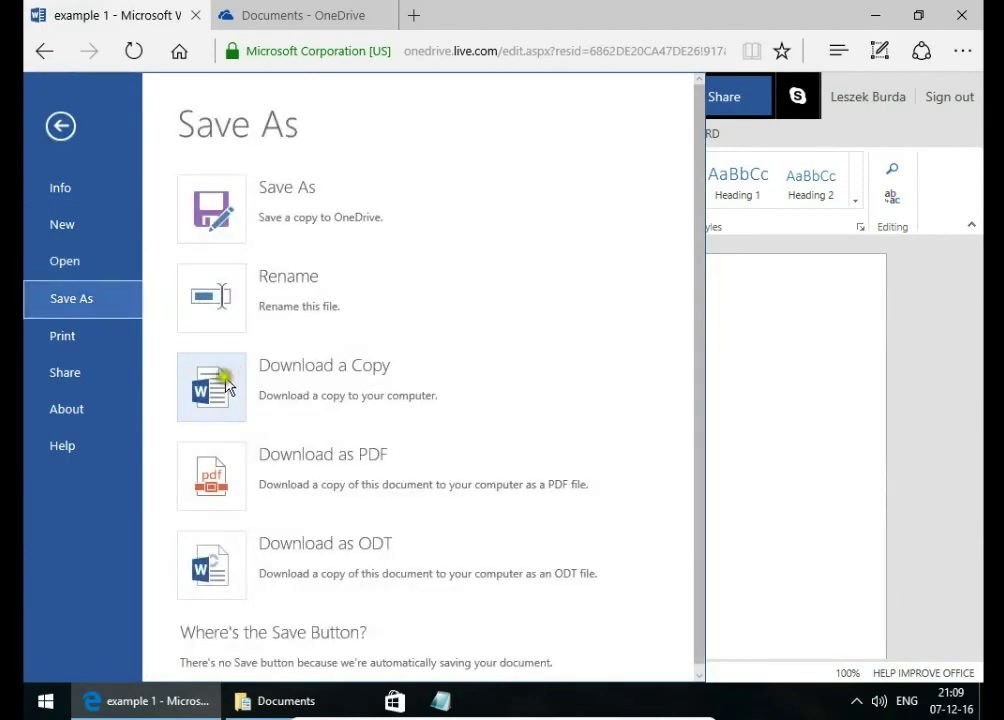
pyautogui.click(226, 386)
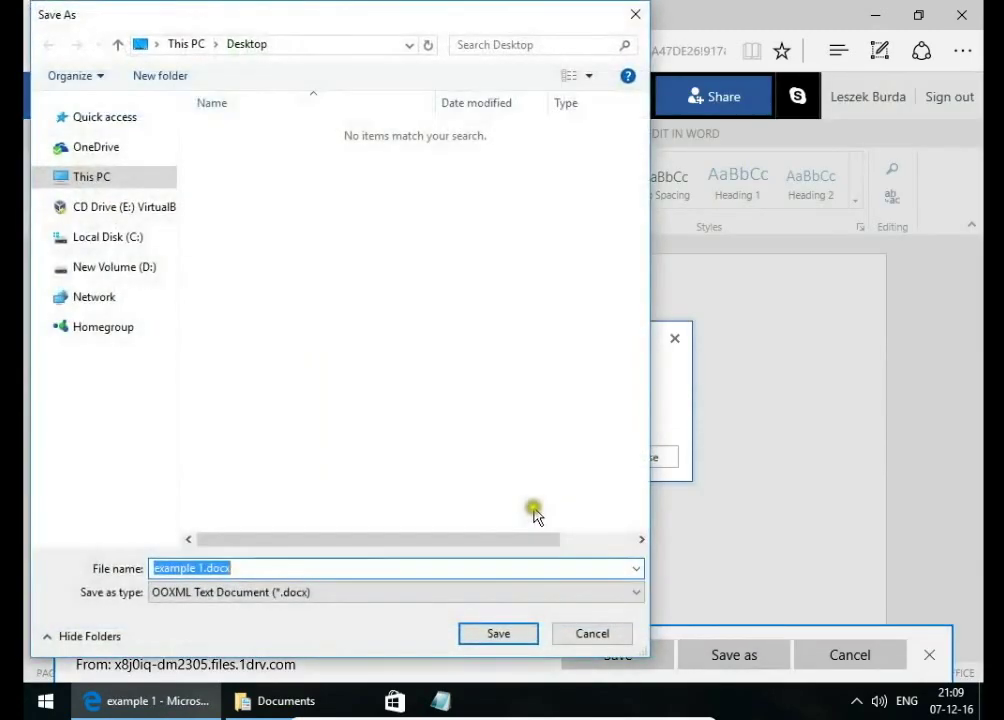
pyautogui.click(96, 180)
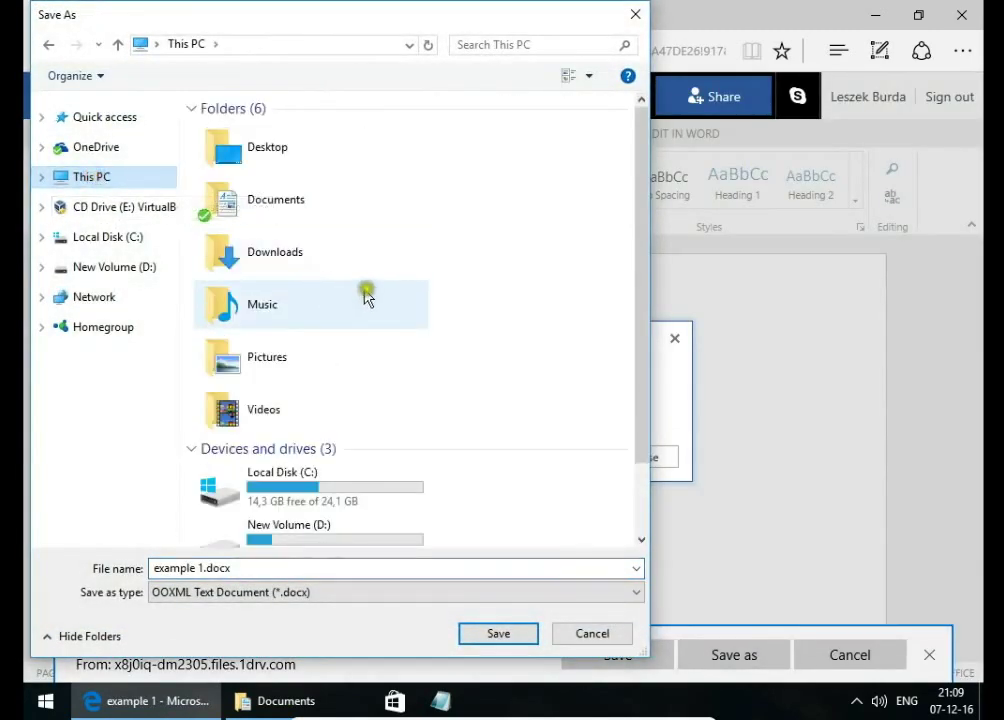
pyautogui.doubleClick(232, 140)
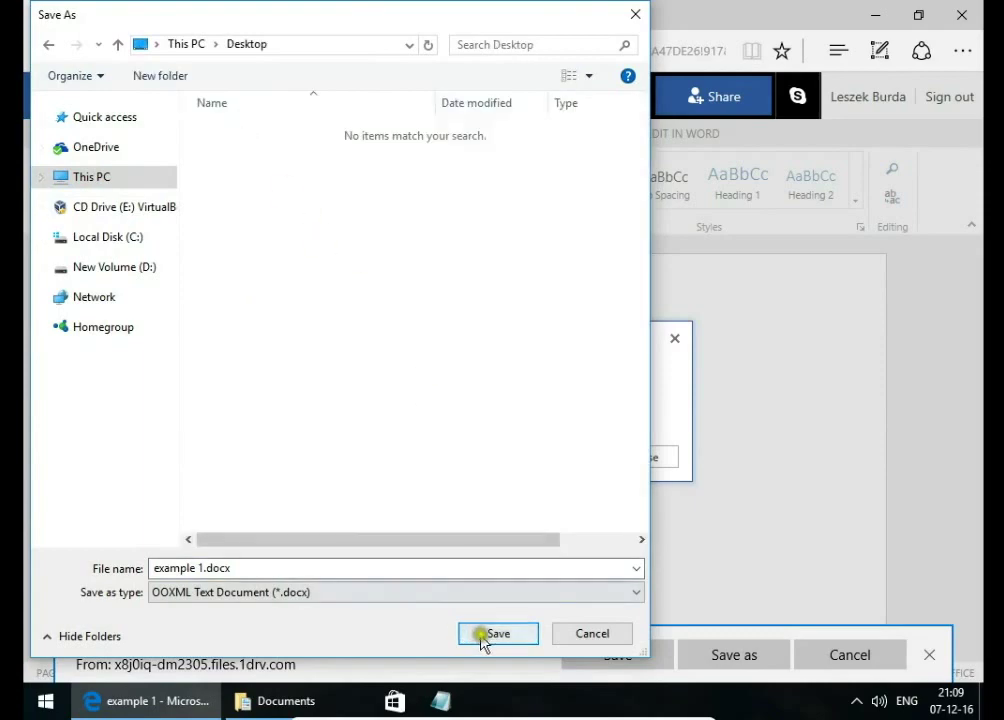
pyautogui.click(490, 634)
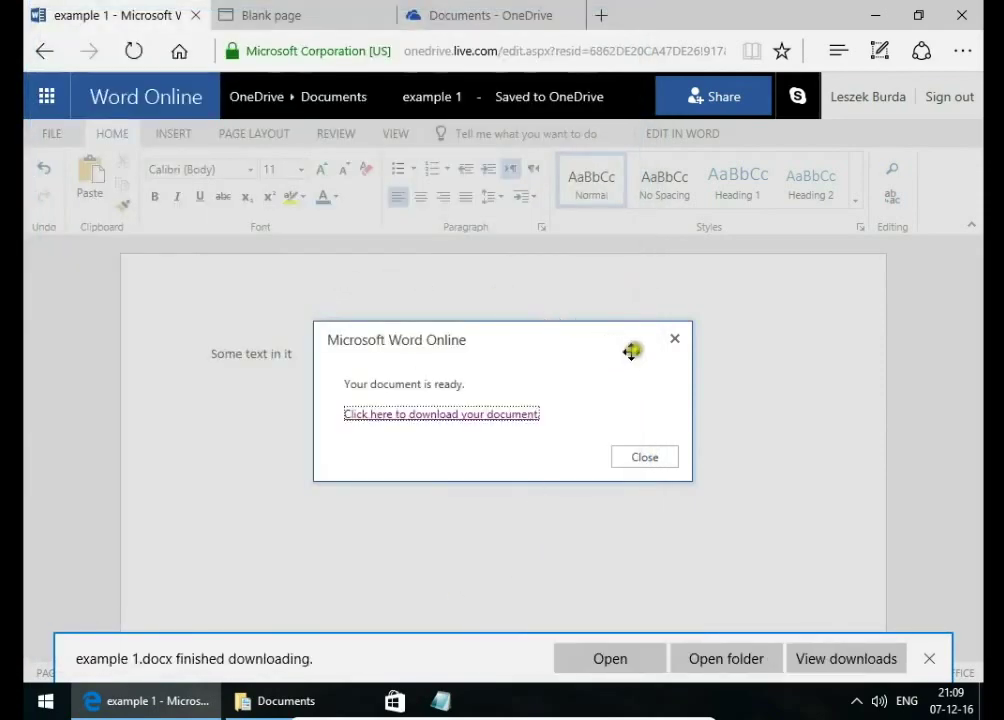
# Step: Save example 1 as example 1.pdf on the Desktop and minimize Edge
pyautogui.click(675, 340)
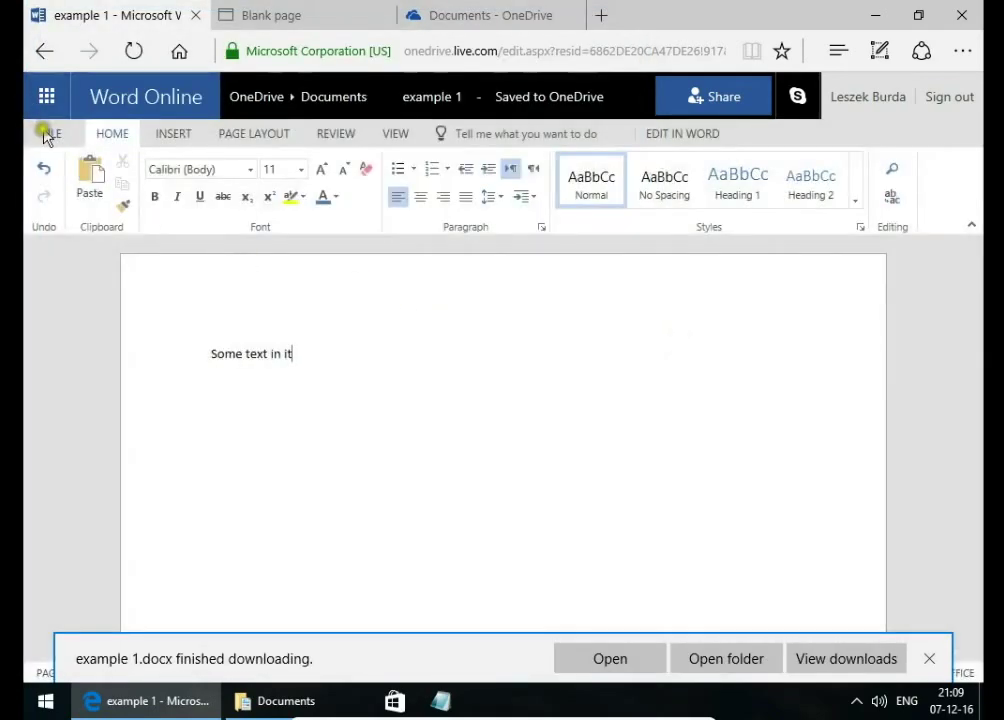
pyautogui.click(46, 132)
pyautogui.click(80, 303)
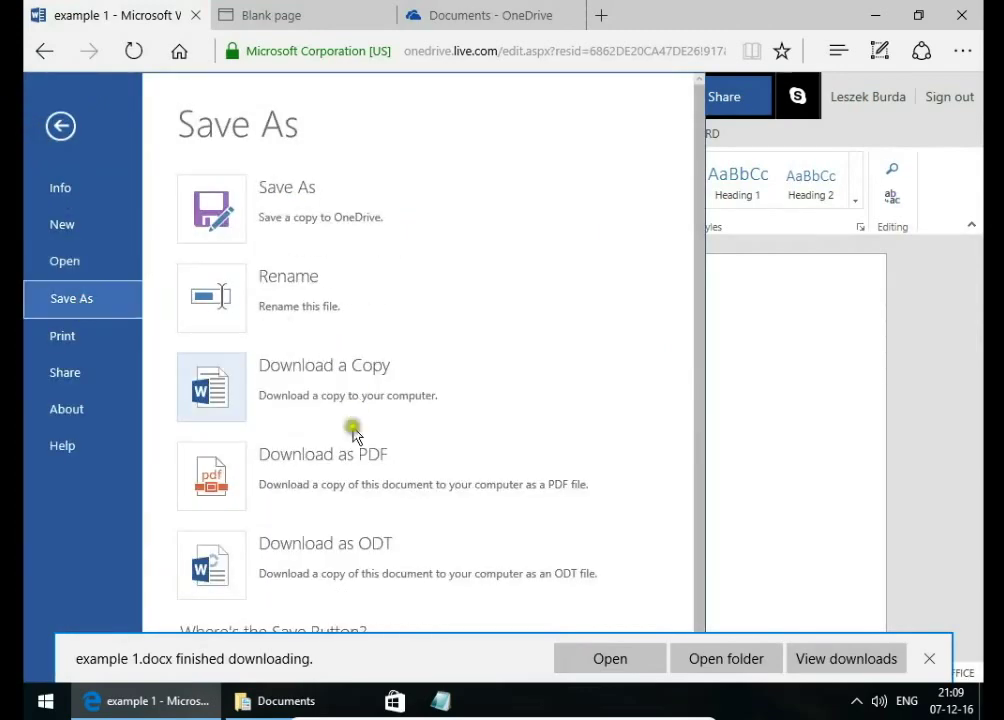
pyautogui.click(221, 468)
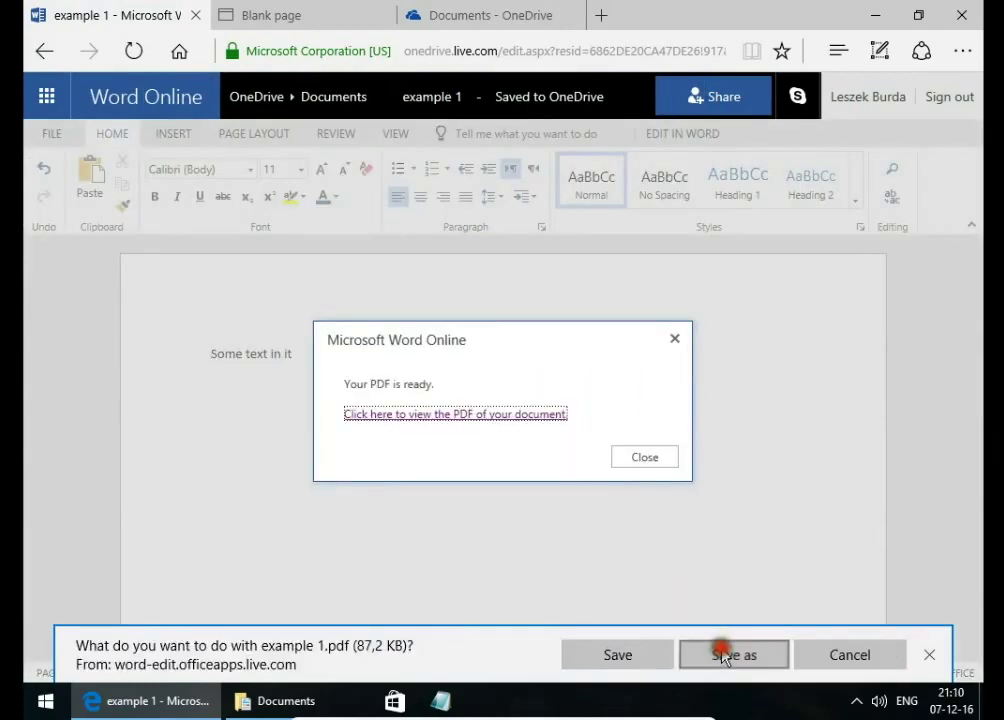
pyautogui.click(724, 655)
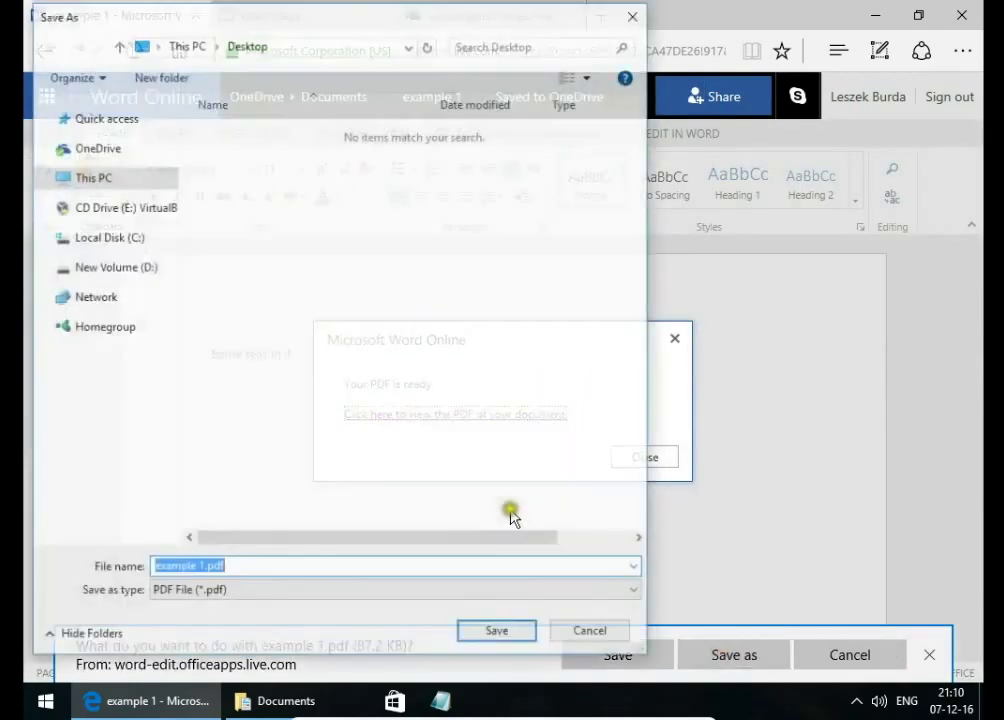
pyautogui.click(500, 633)
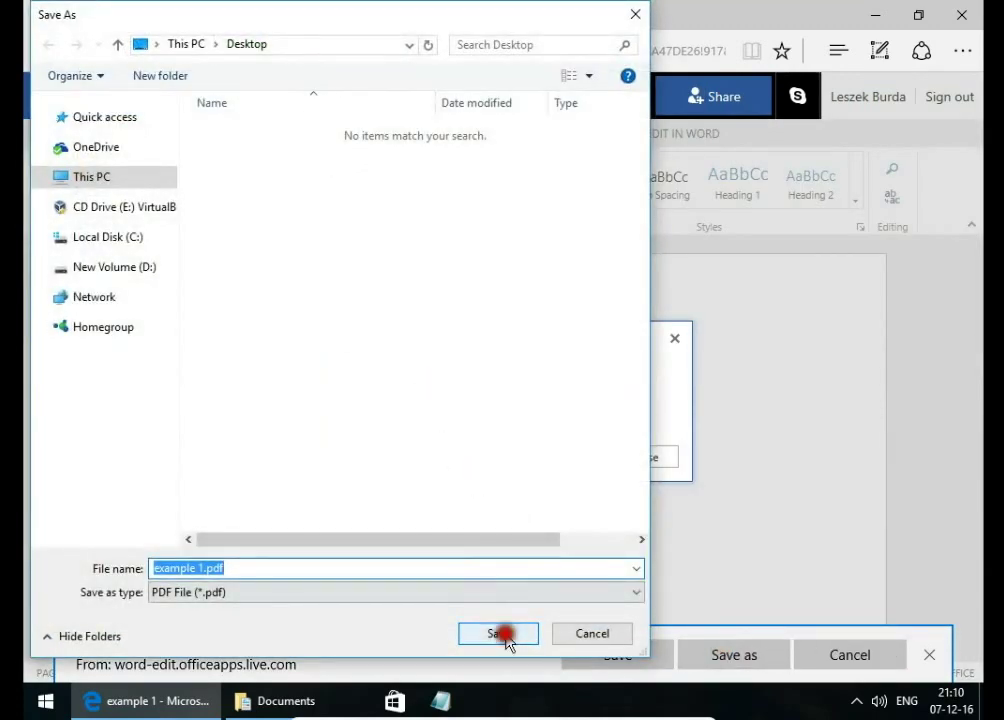
pyautogui.click(879, 16)
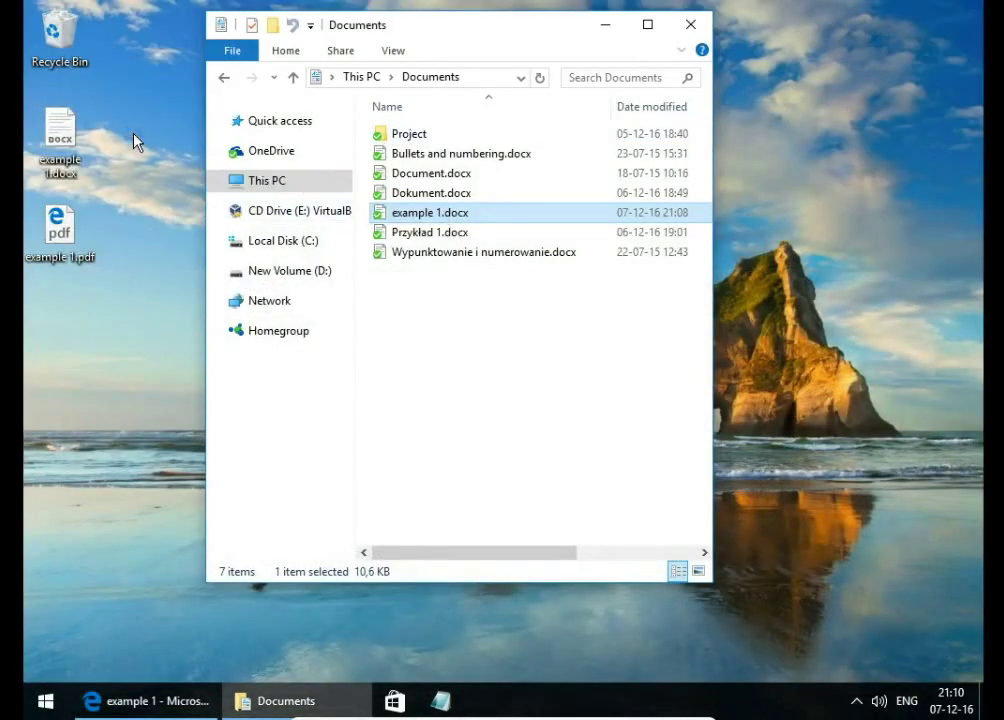
pyautogui.click(47, 228)
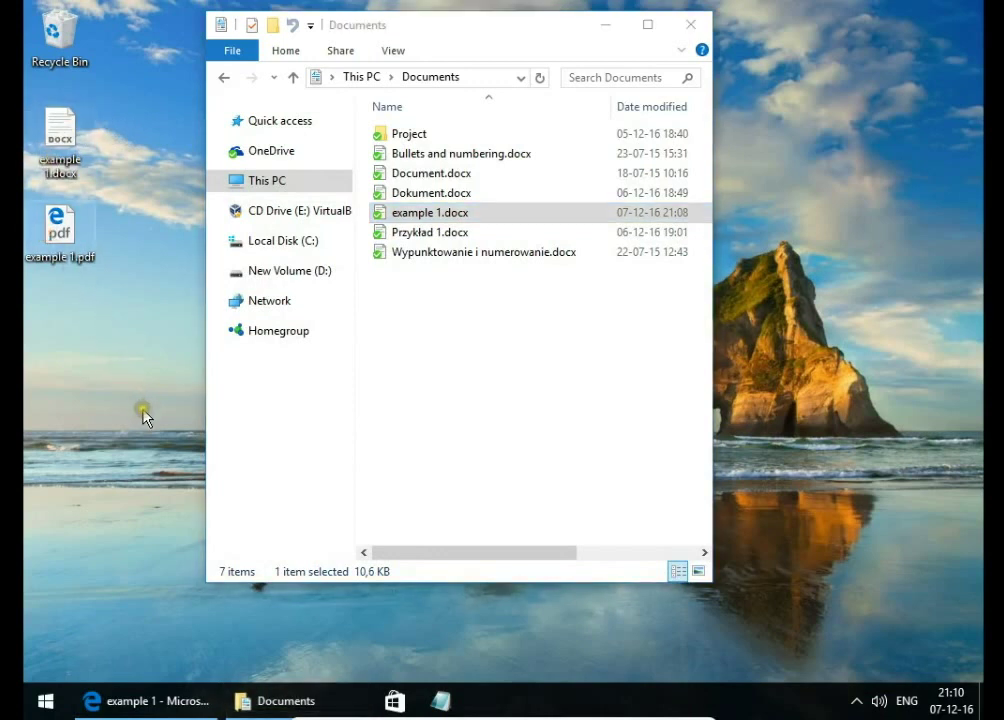